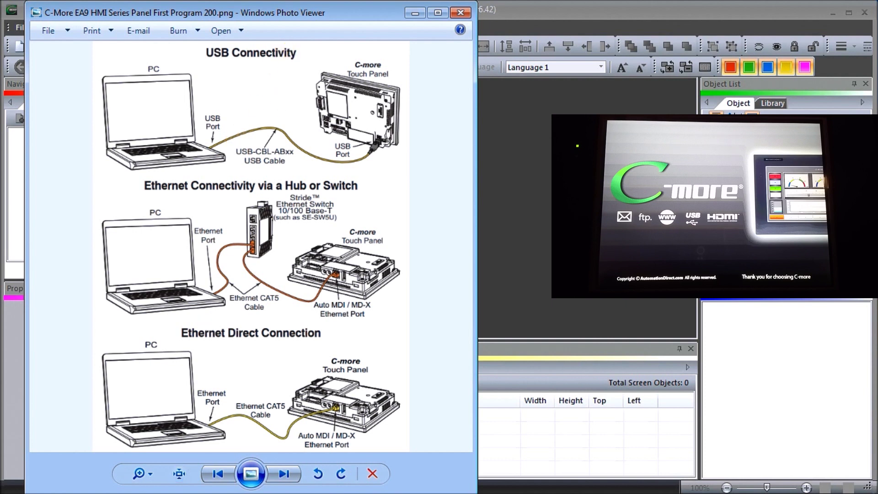
Step: Close the Photo Viewer connectivity diagram to return to C-more Programming Software
key(alt+F4)
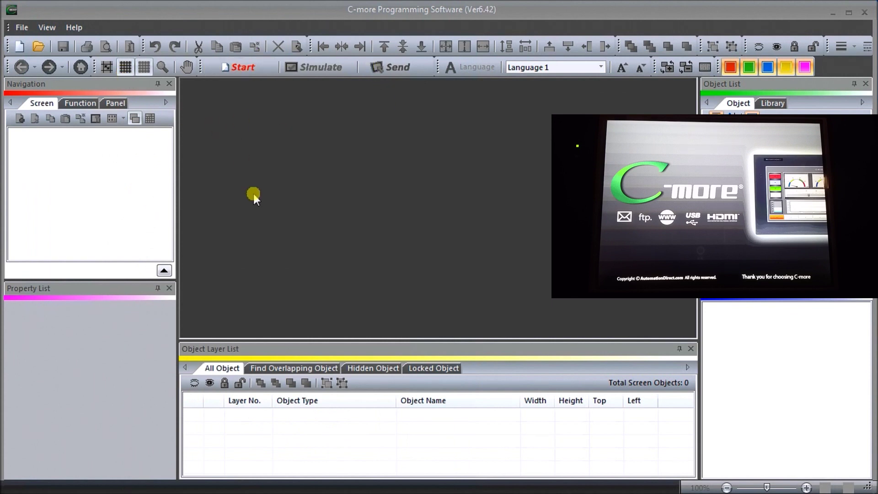
Step: Set panel communication to Ethernet and browse for panels found on the network
click(113, 104)
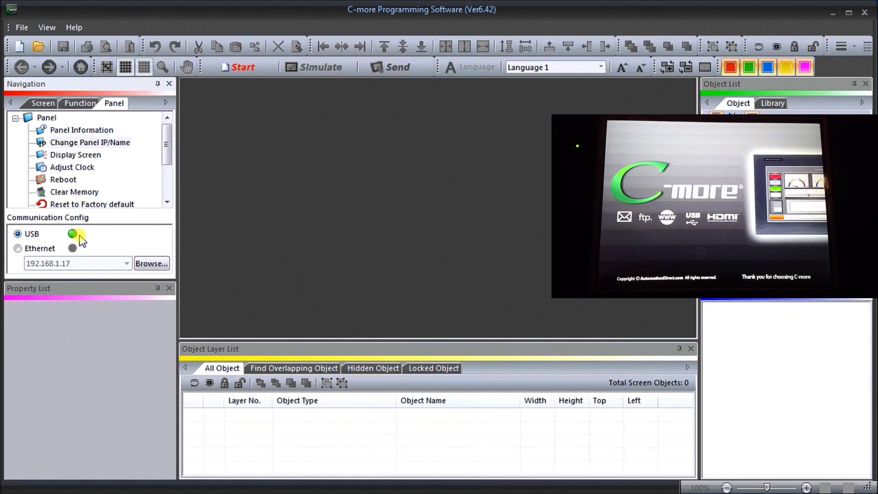
click(37, 253)
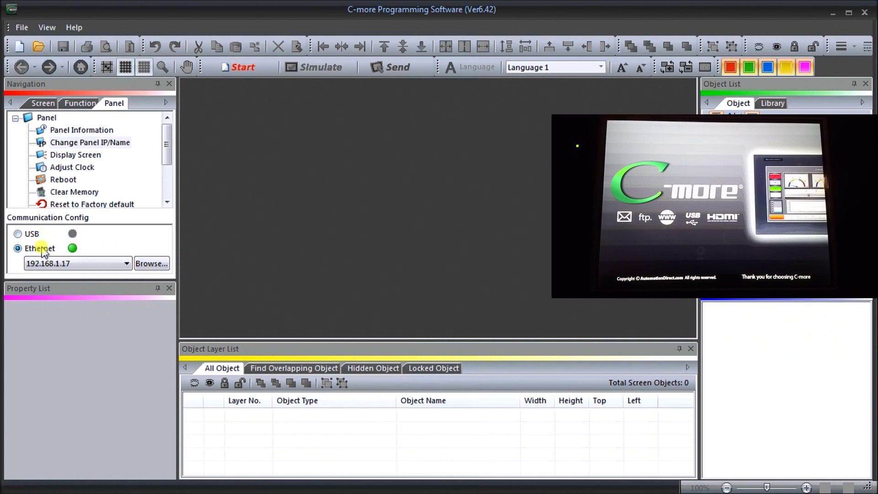
click(153, 266)
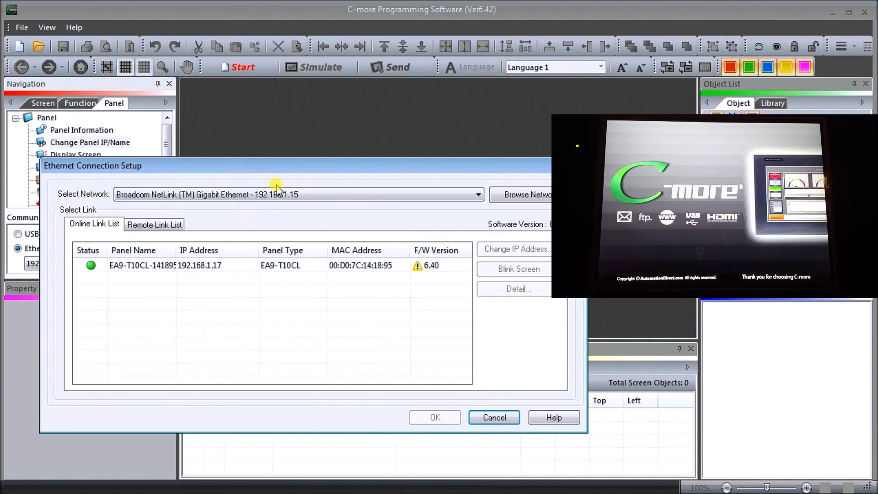
Step: Blink the EA9-T10CL panel's screen to identify it, cancel setup, and start a new project
drag(281, 171, 244, 182)
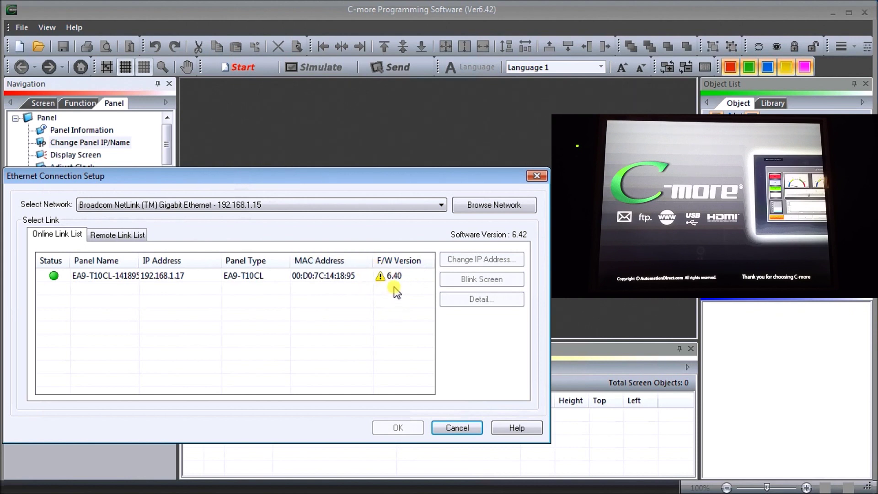
click(126, 278)
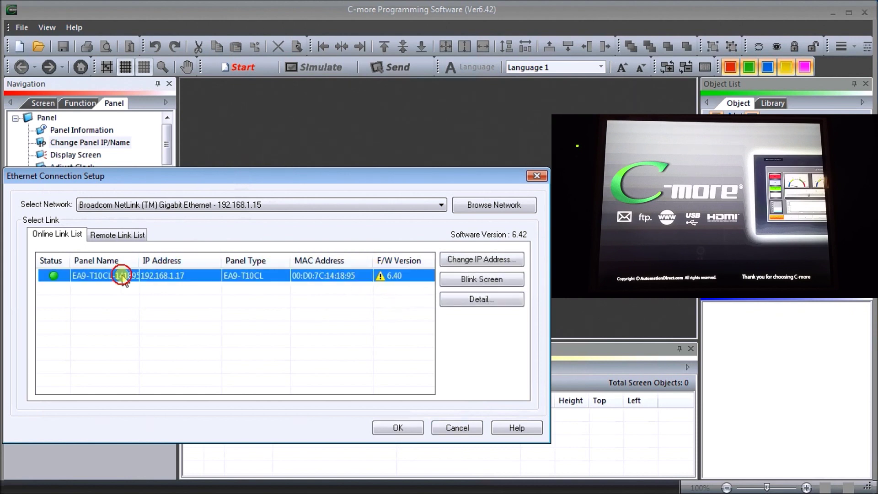
click(480, 279)
click(458, 428)
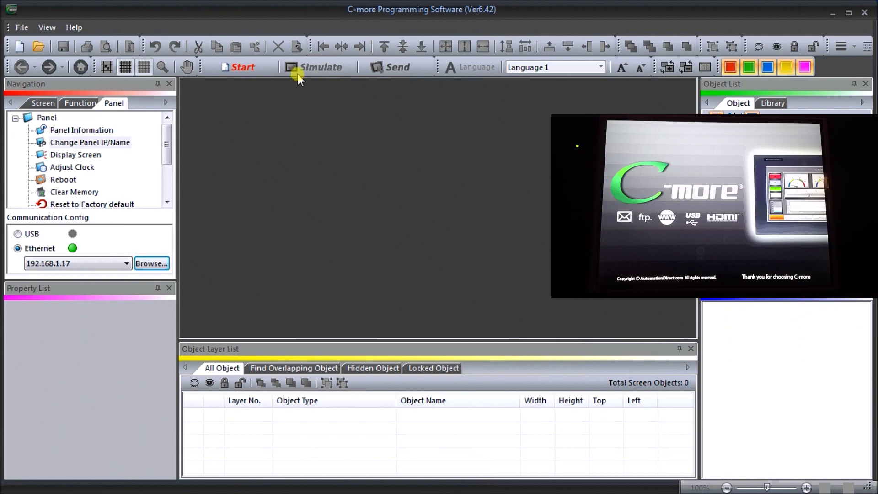
click(239, 69)
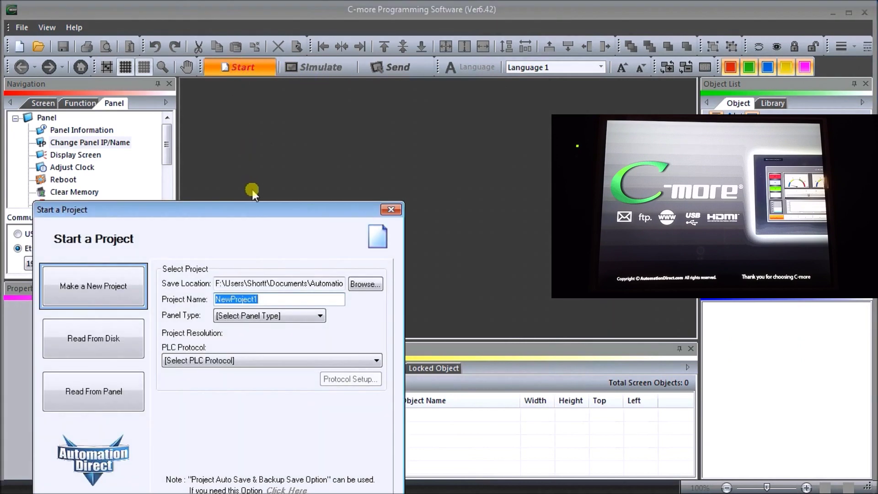
Step: Choose panel type EA9-T10CL and PLC protocol Modicon Modbus TCP/IP Ethernet for the project
drag(244, 212, 305, 82)
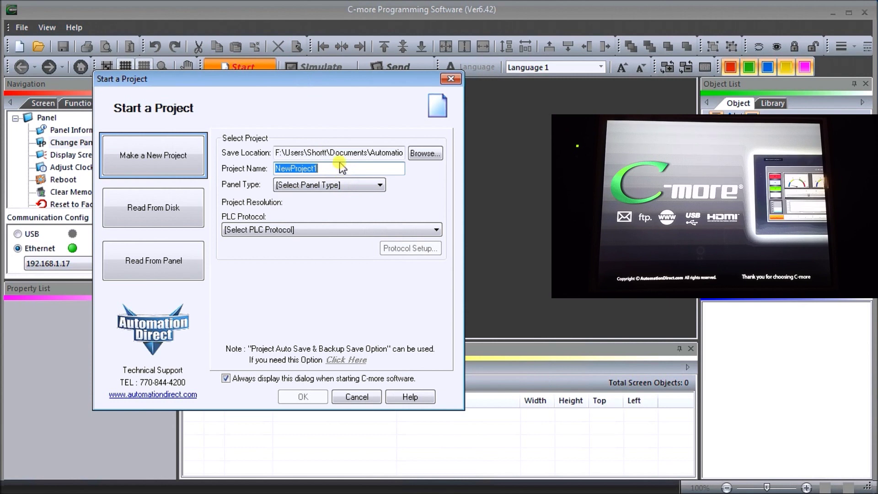
text(First )
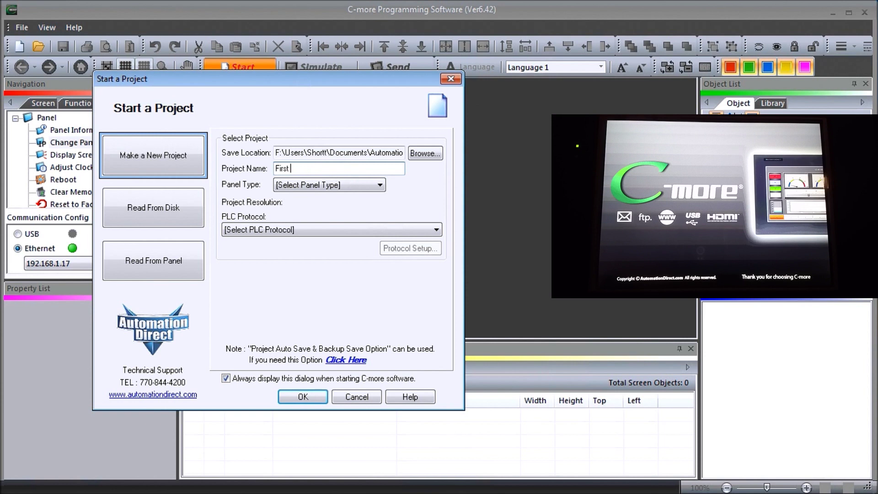
text(Progr)
text(am)
click(327, 191)
click(327, 191)
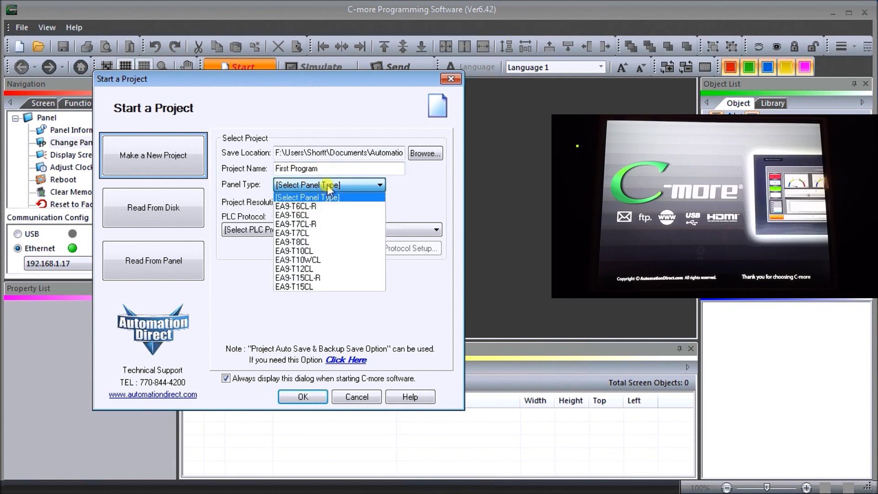
click(321, 251)
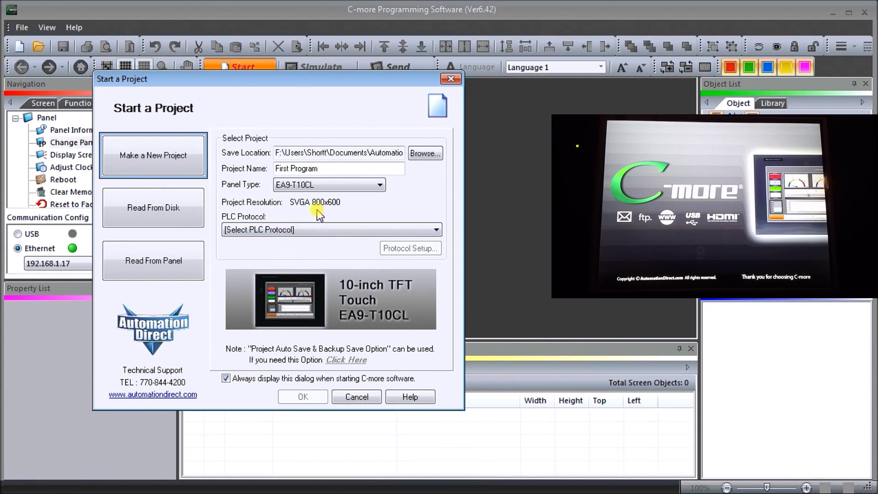
click(224, 229)
click(294, 234)
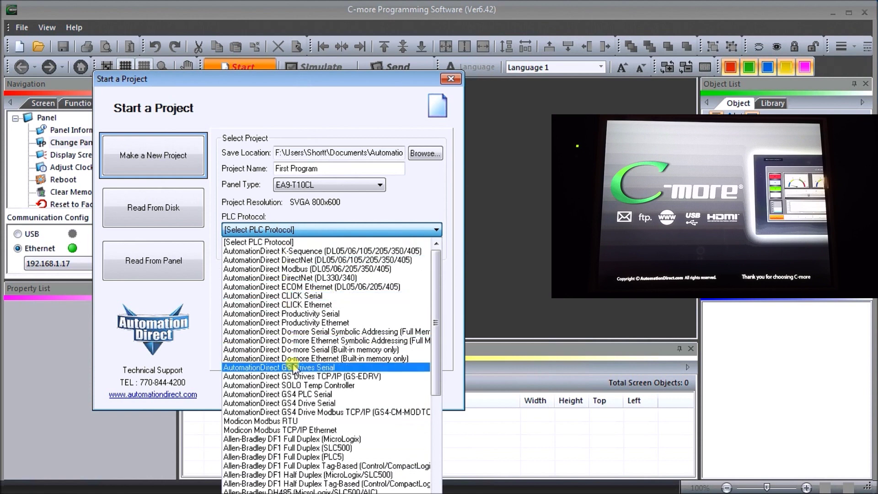
click(316, 432)
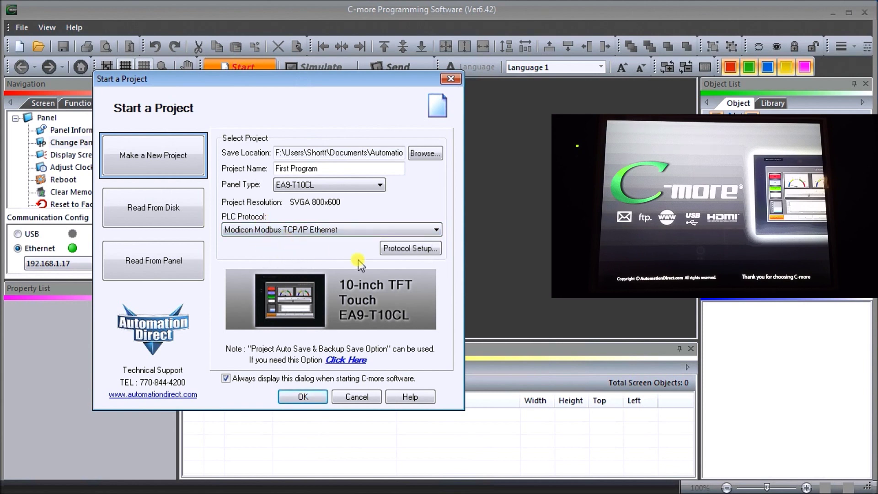
Step: Set the Modbus TCP/IP PLC IP address to 192.168.1.15 and confirm the protocol settings
click(404, 251)
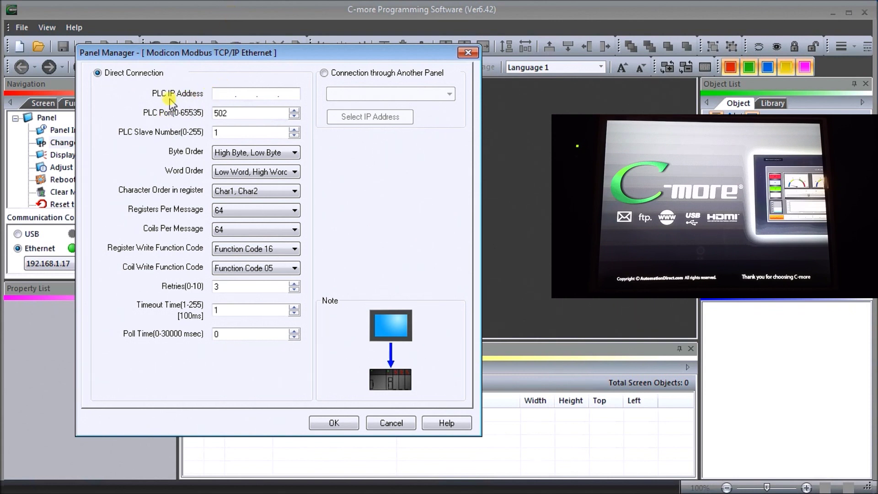
text(19)
text(2 . 1)
text(68 . )
text(1 )
text(. 15)
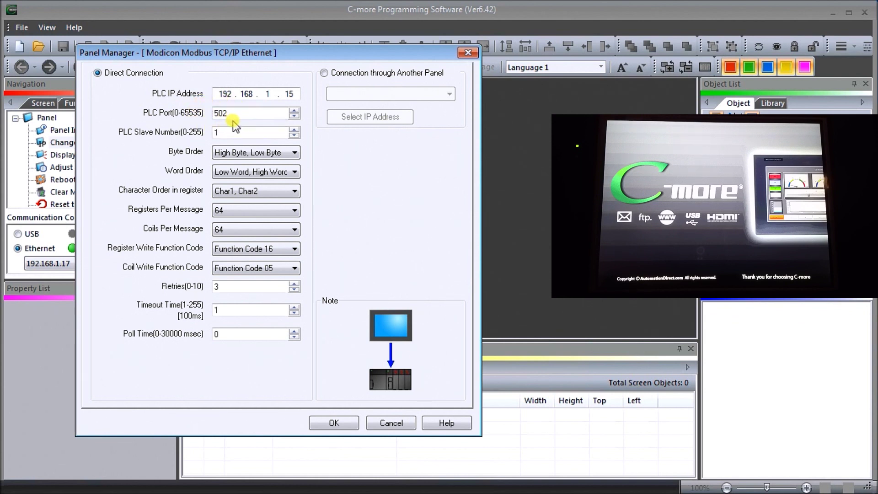
click(346, 423)
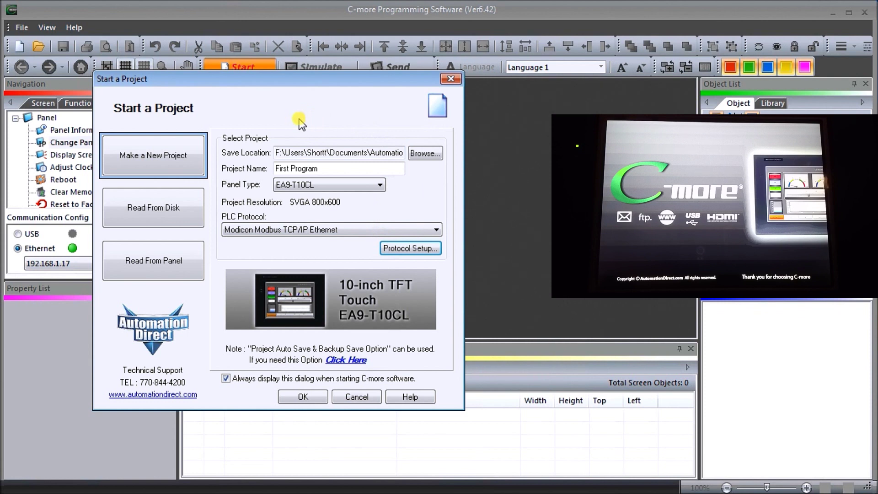
Step: Create the First Program project and show its screen list
click(304, 398)
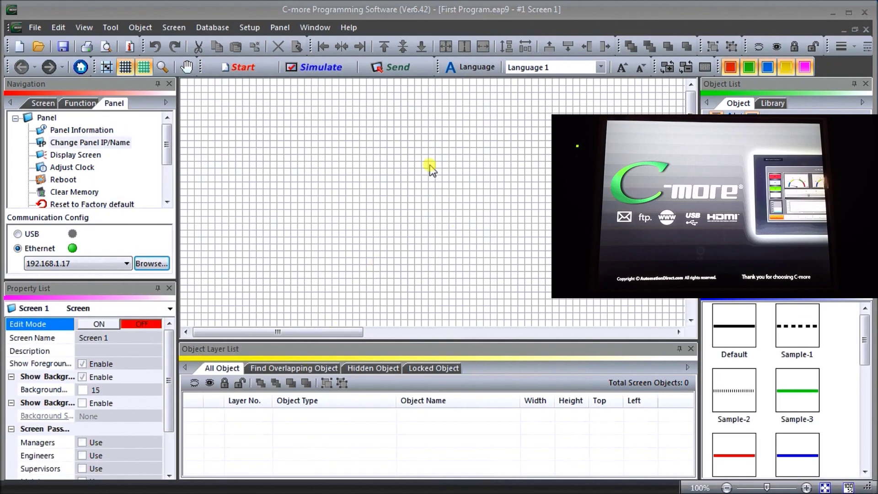
click(40, 103)
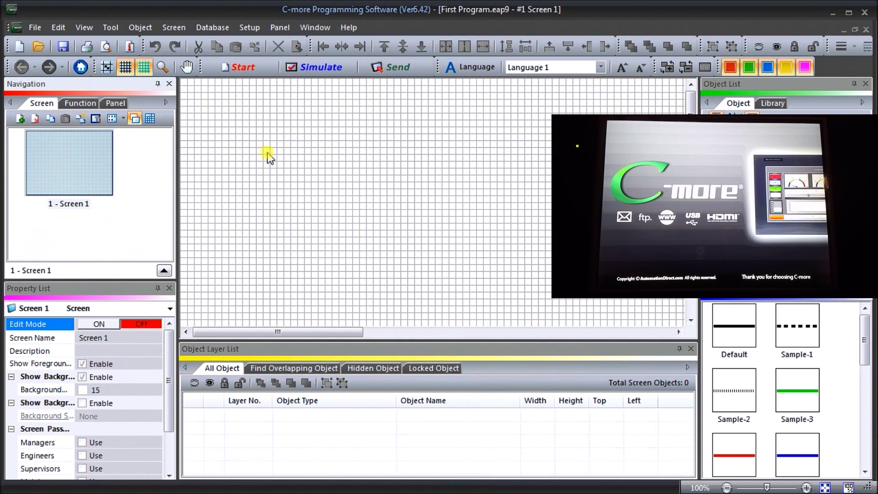
Step: Begin transferring the First Program project to the panel over Ethernet
click(402, 69)
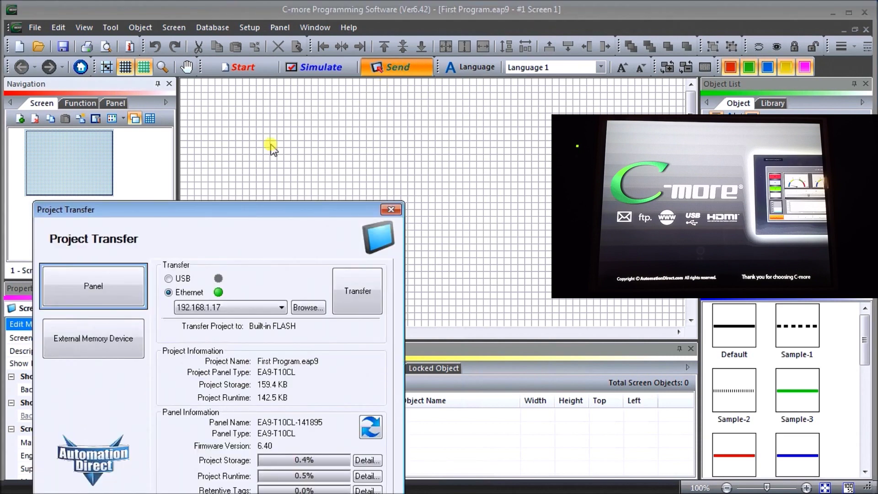
drag(250, 209, 261, 101)
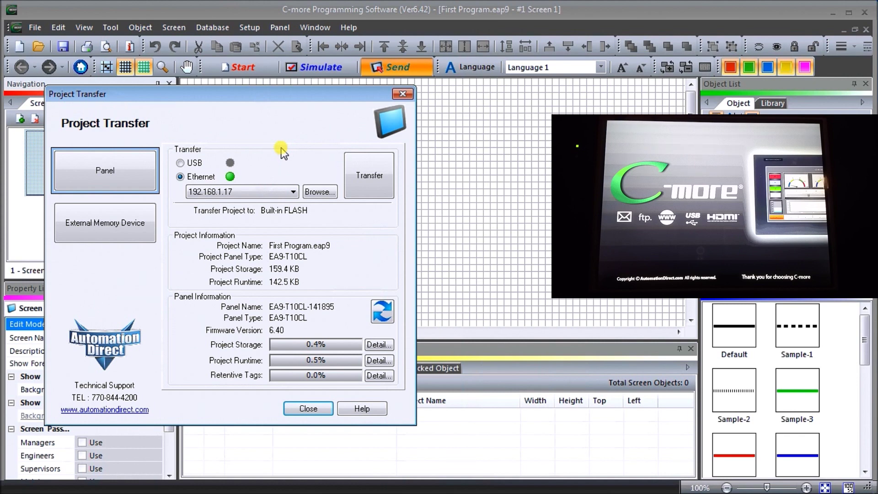
click(371, 179)
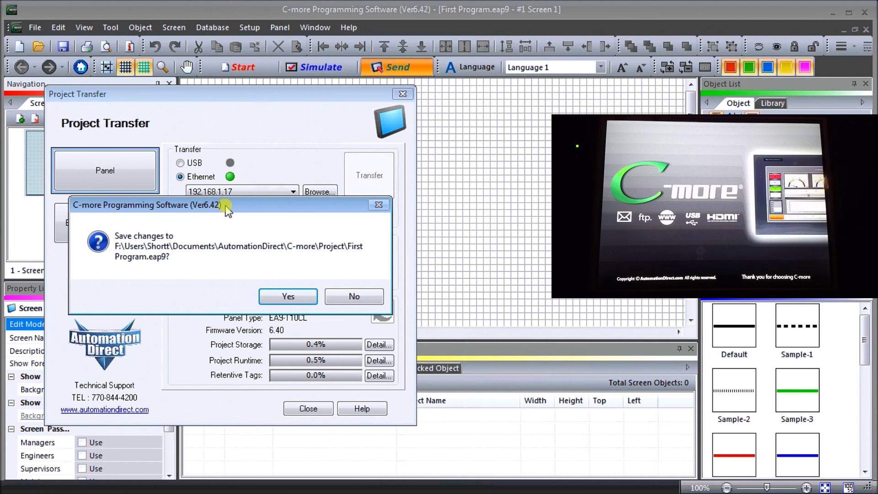
Step: Save First Program.eap9 and agree to upgrade the panel's older V6.40 firmware
click(288, 297)
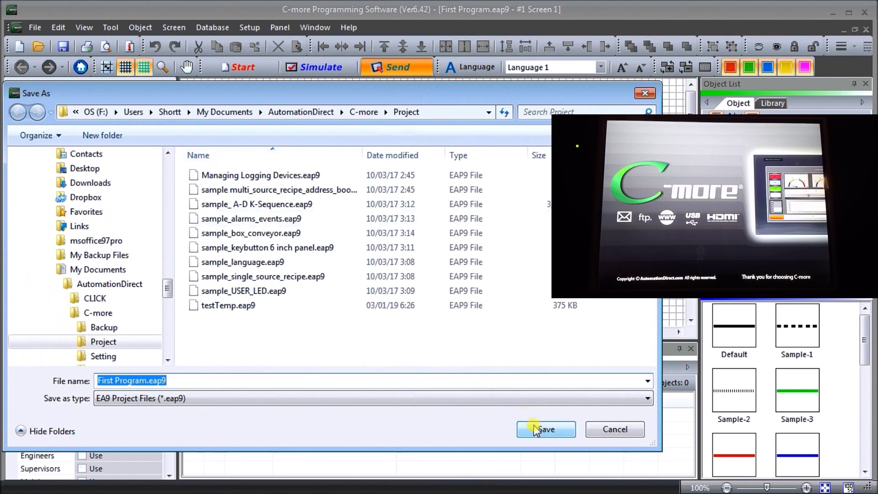
click(542, 431)
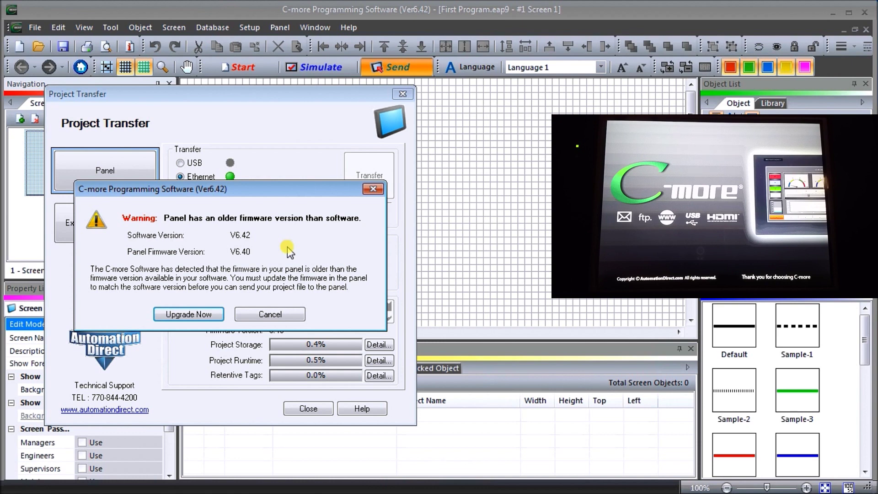
click(192, 316)
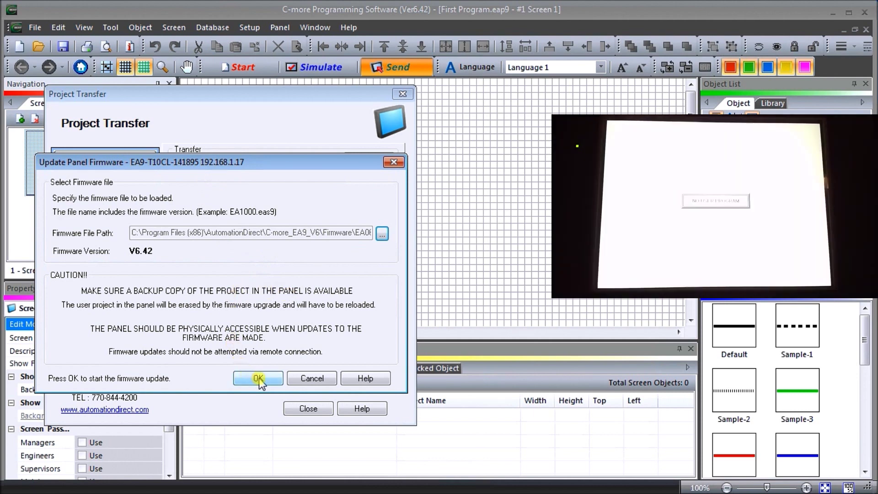
Step: Run the firmware update to V6.42 and acknowledge its success
click(258, 378)
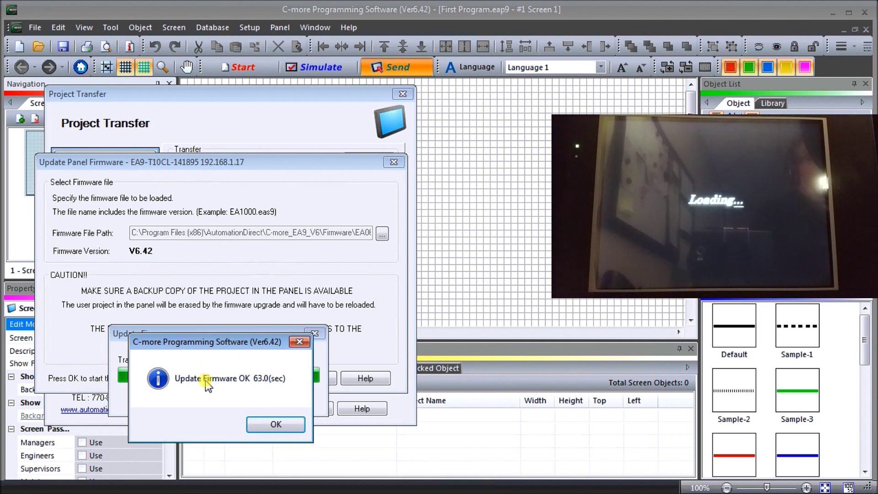
click(276, 425)
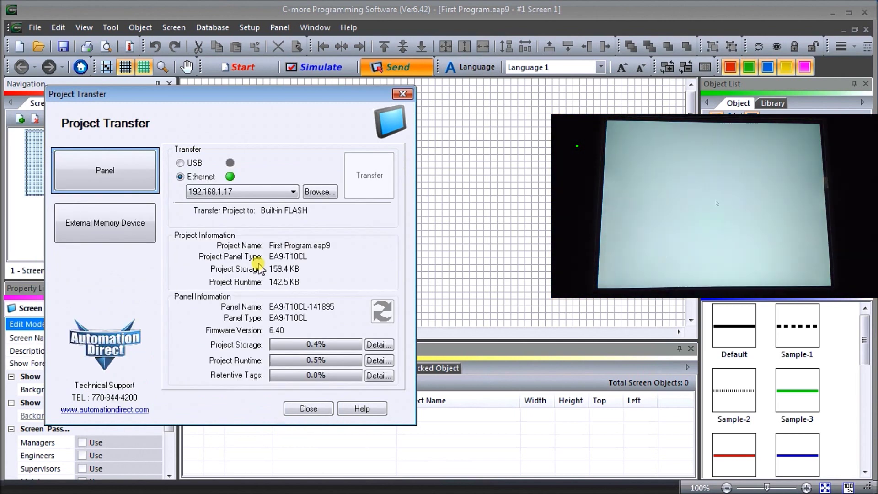
Step: Close the transfer window and toggle USB then Ethernet to reconnect to the panel at 192.168.1.17
click(311, 410)
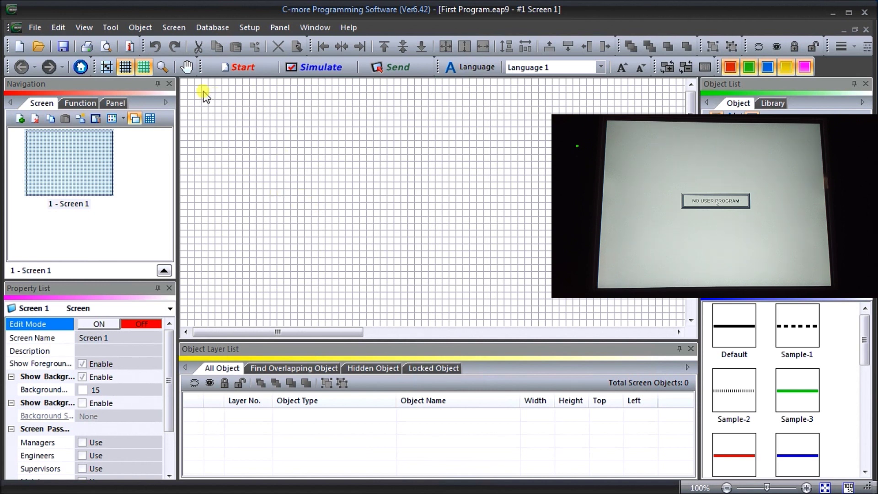
click(117, 104)
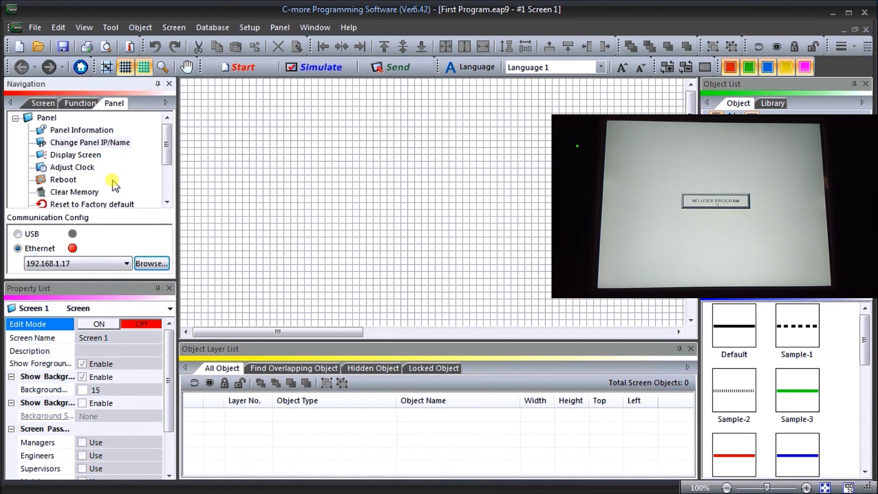
click(18, 233)
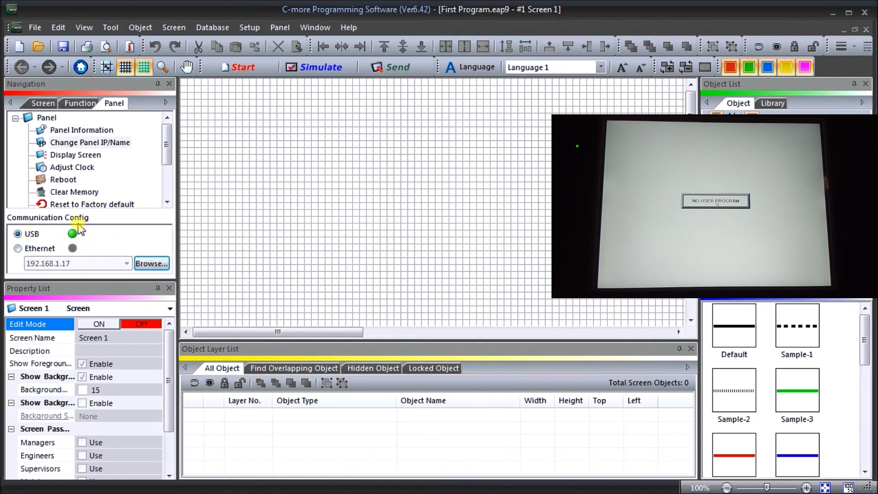
click(30, 249)
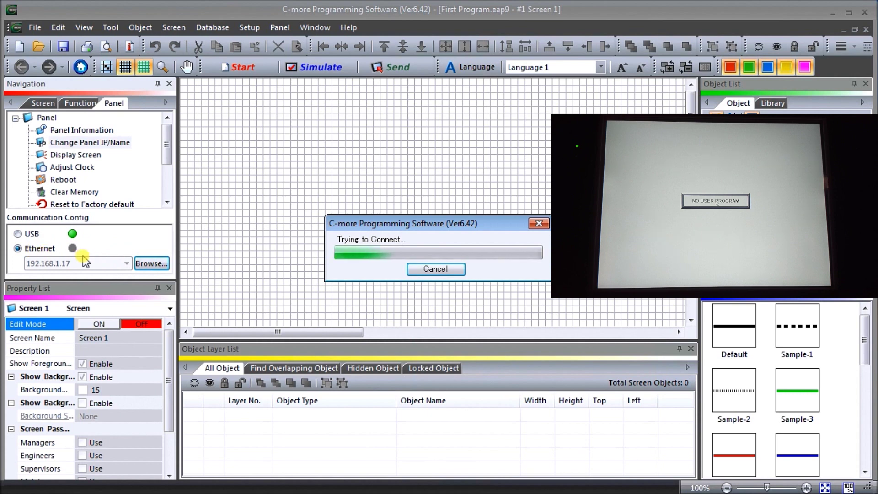
Step: Browse the network for panels, listing the EA9-T10CL at 192.168.1.17 on firmware 6.42
click(151, 264)
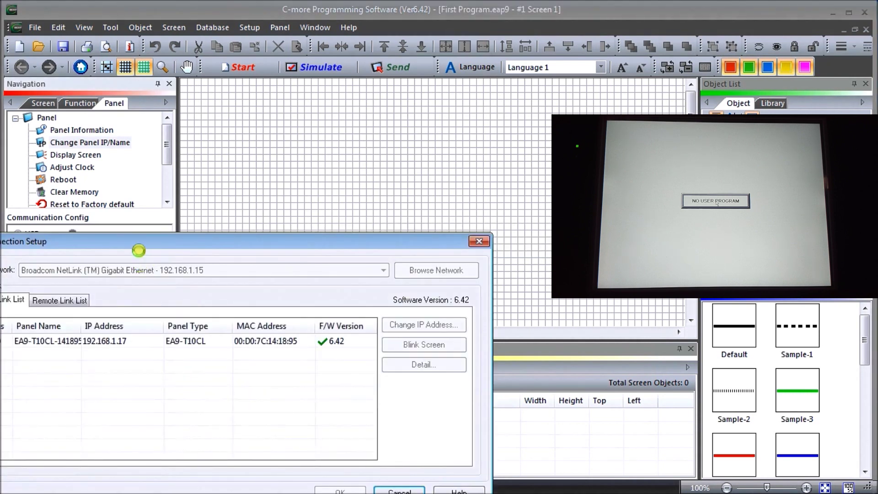